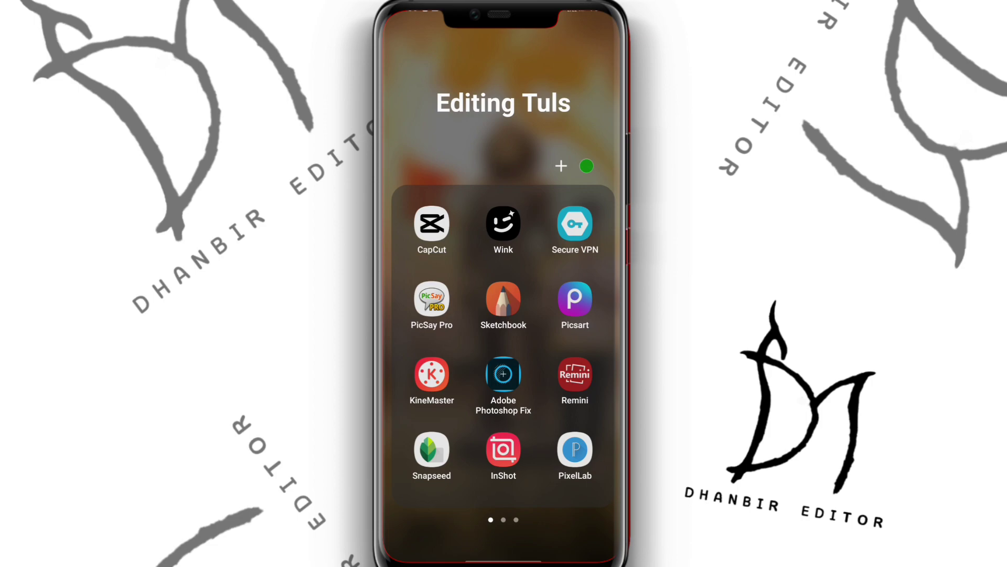
- Import the photo of the man in sunglasses and black T-shirt at maximum import size
left_click(431, 299)
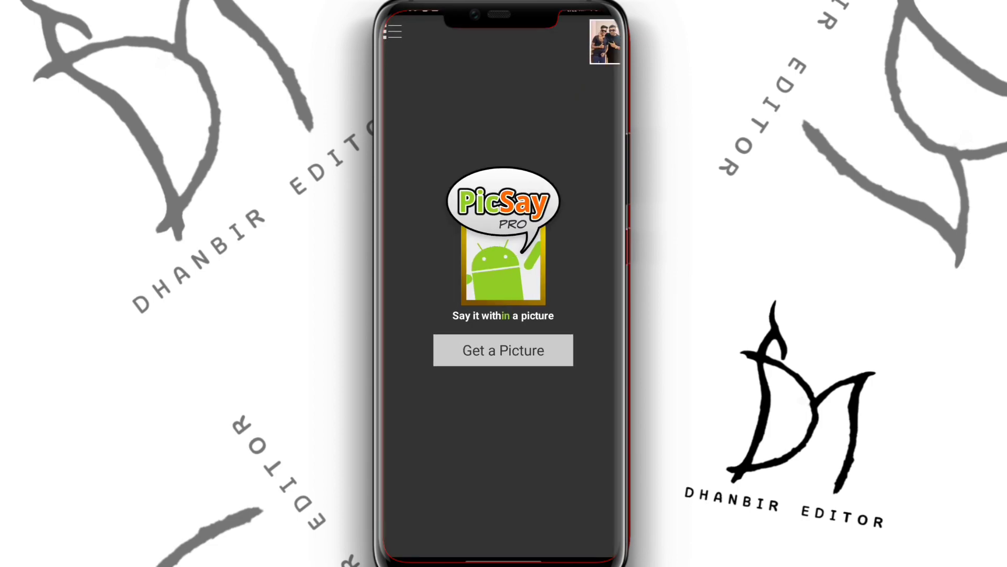
left_click(551, 351)
left_click(557, 321)
left_click(437, 369)
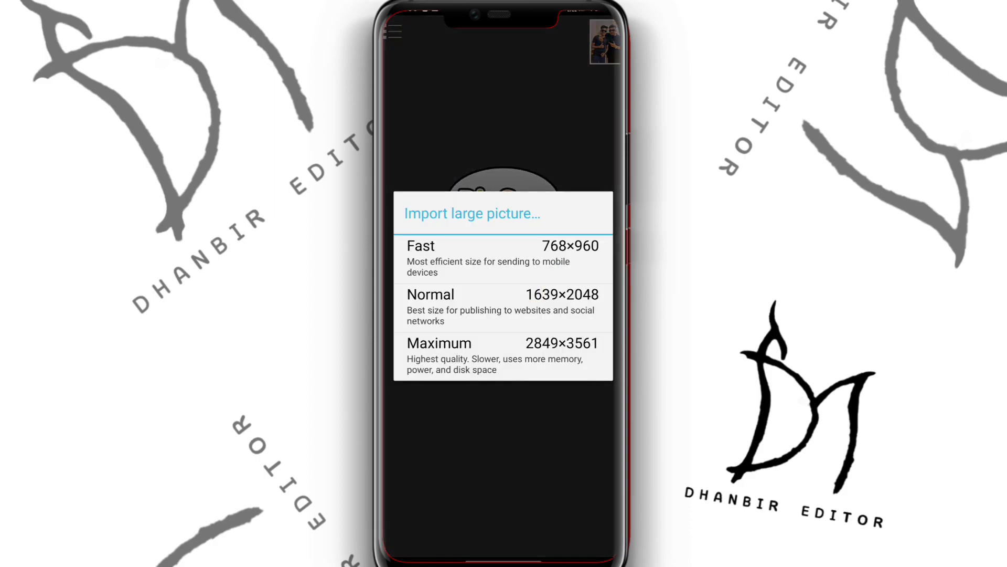
left_click(558, 350)
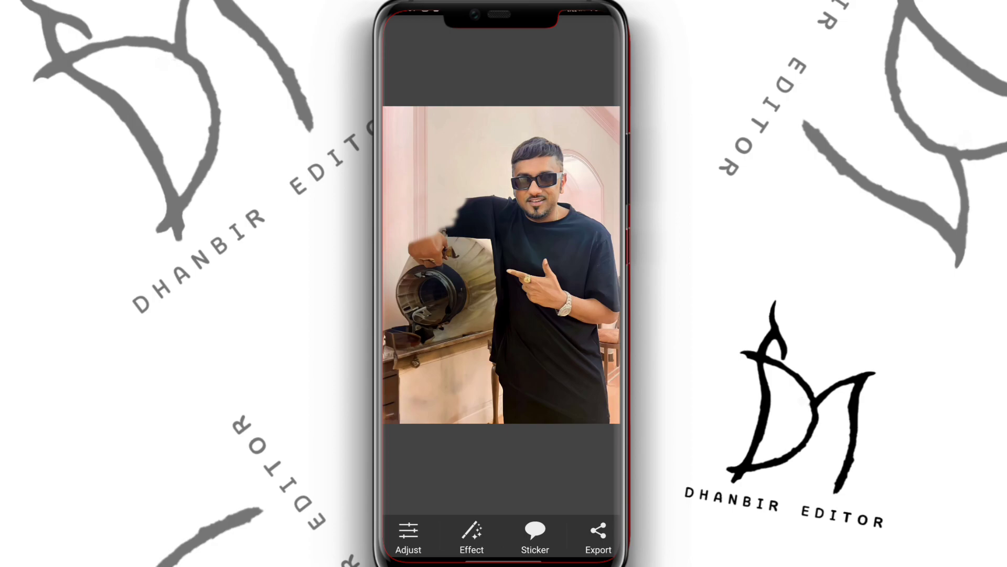
- Insert the photo of the two men at 100% over the original picture
left_click(472, 535)
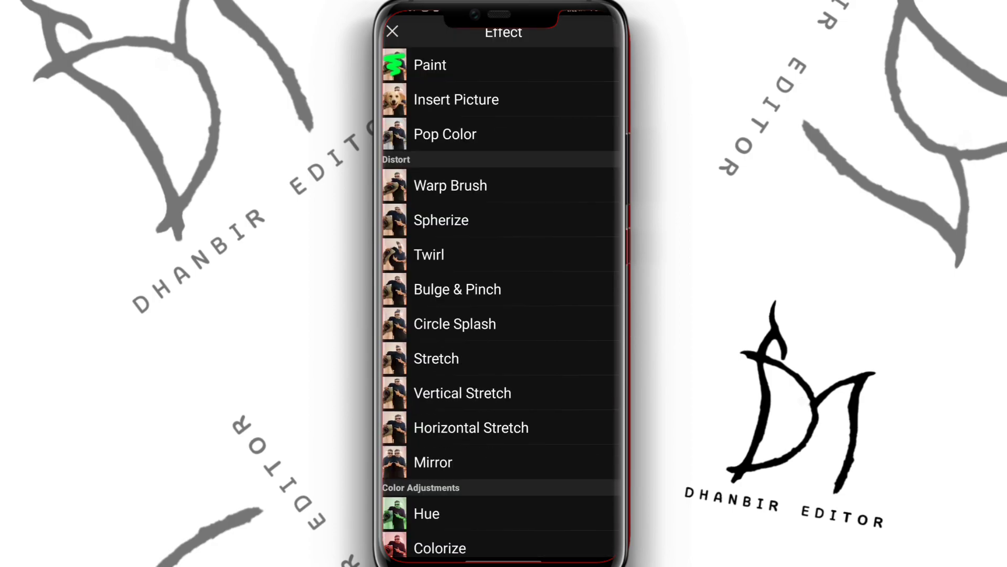
left_click(555, 106)
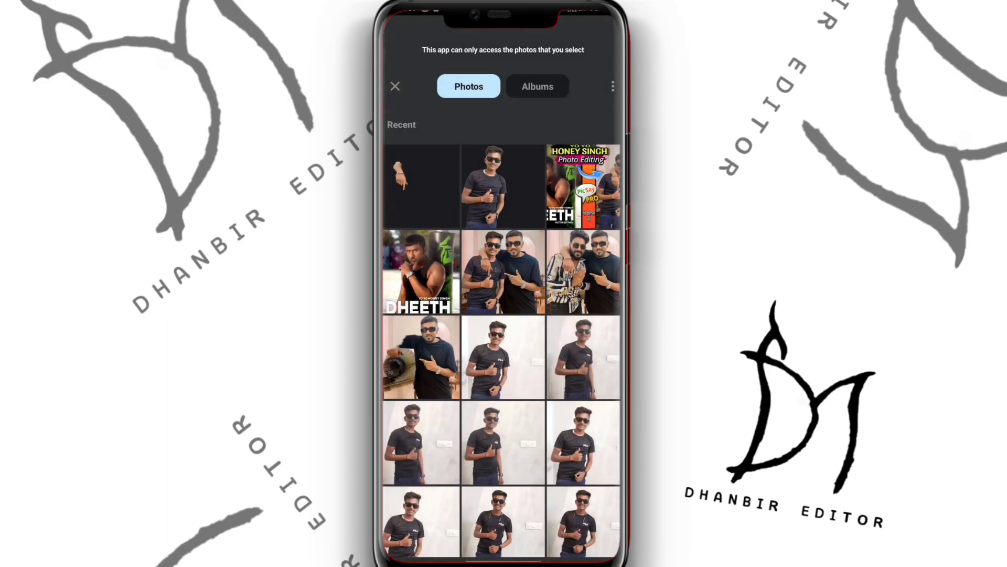
left_click(503, 187)
left_click(612, 32)
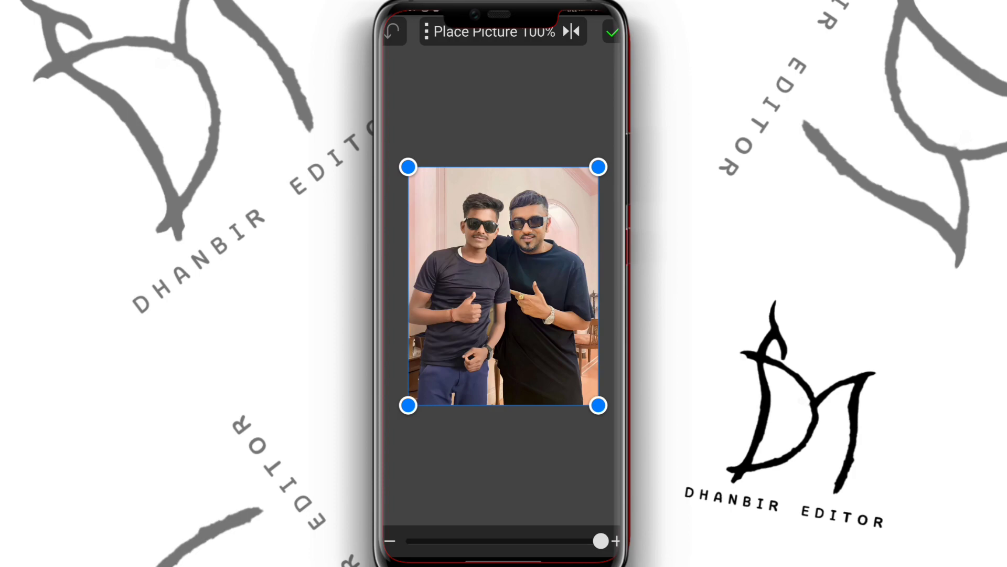
- Confirm placement, adjust the cut-out brush size, and restore the fingertip and sleeve edge
left_click(612, 33)
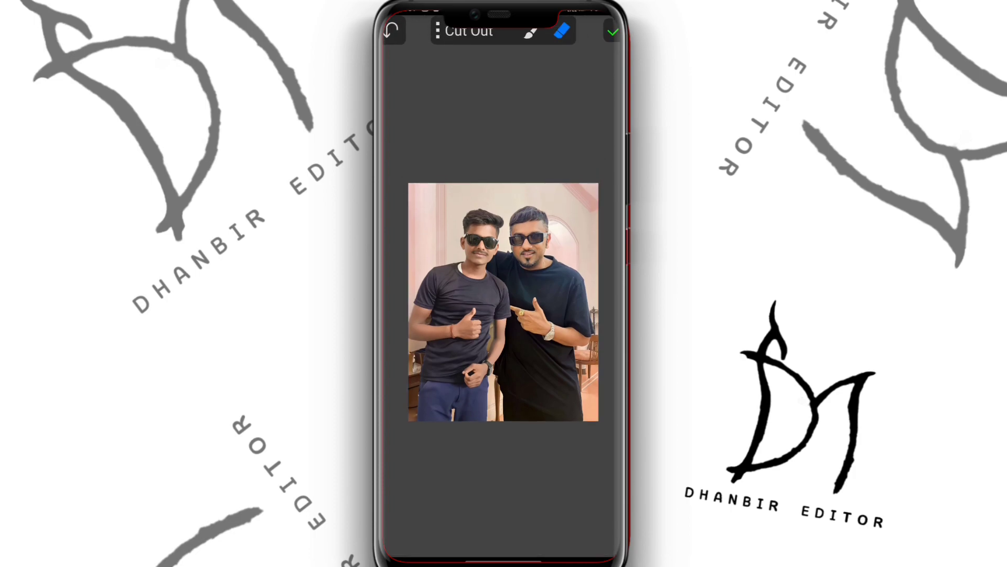
left_click(562, 31)
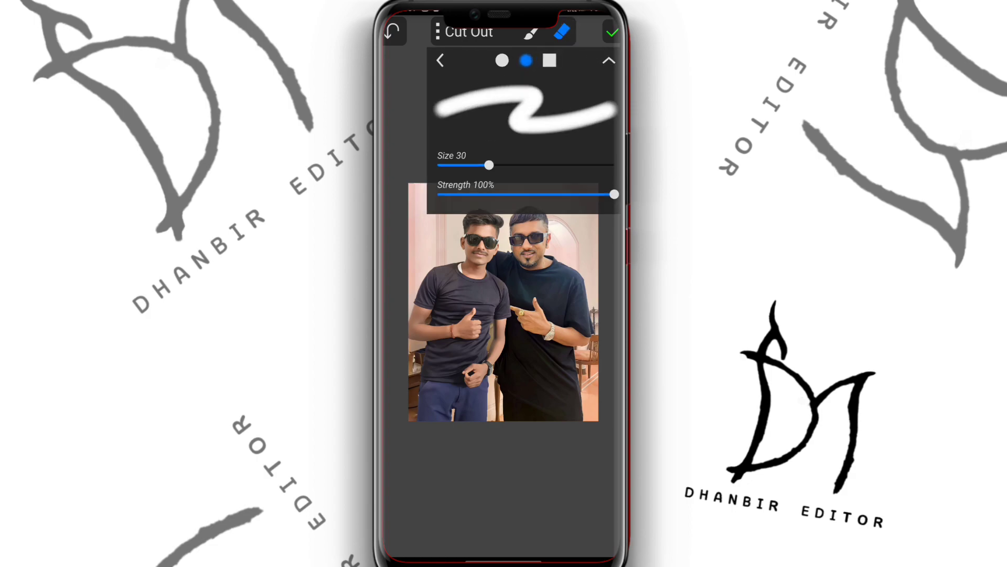
mouse_move(489, 165)
left_mouse_down()
mouse_move(534, 165)
mouse_move(483, 165)
left_mouse_up()
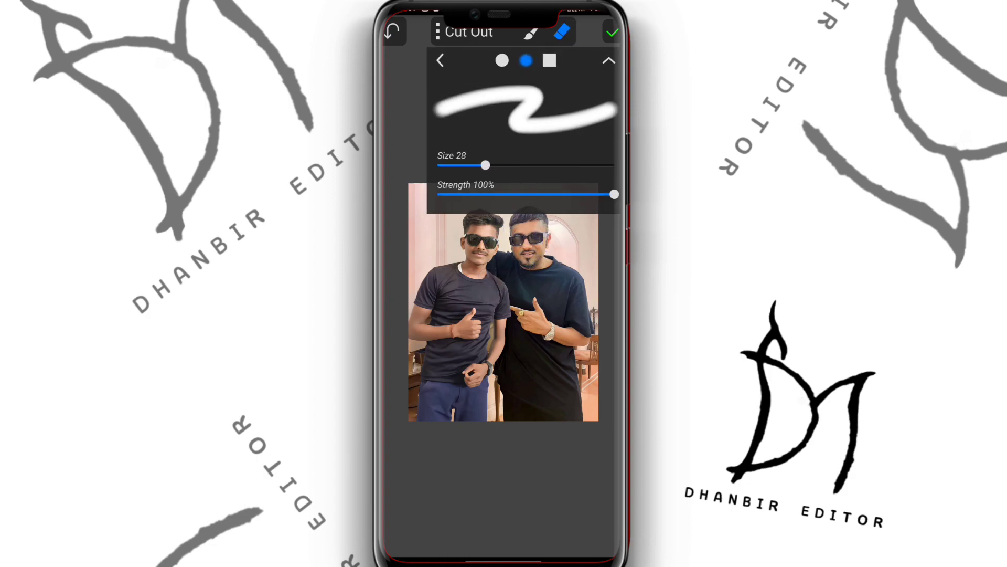
scroll(554, 360, "up", 5)
scroll(553, 360, "up", 3)
scroll(553, 340, "up", 3)
scroll(533, 346, "up", 3)
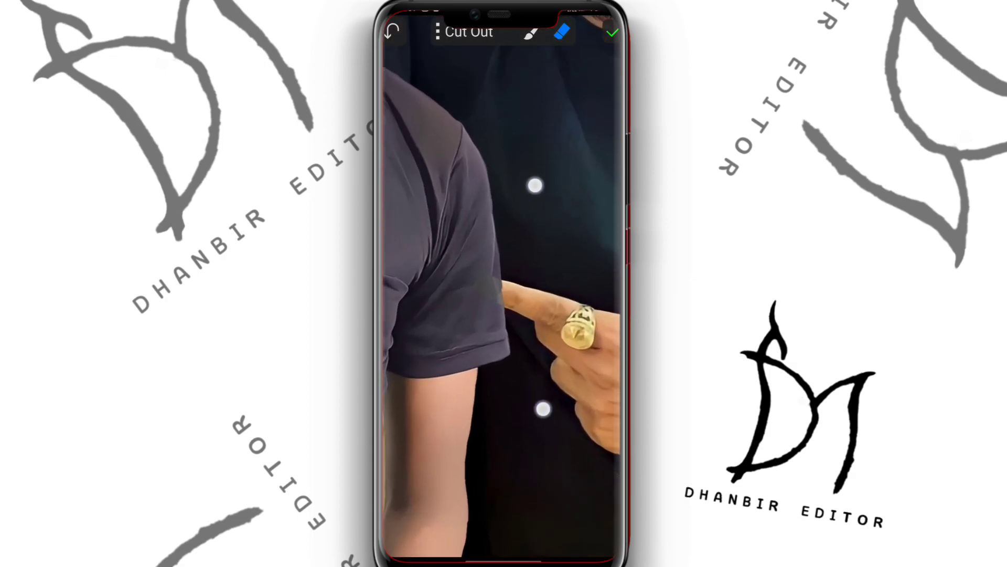
scroll(538, 296, "up", 2)
mouse_move(511, 284)
left_mouse_down()
mouse_move(493, 310)
mouse_move(478, 278)
left_mouse_up()
- Switch to the restoring brush at about size 30 and brush along the shirt edge
left_click(532, 34)
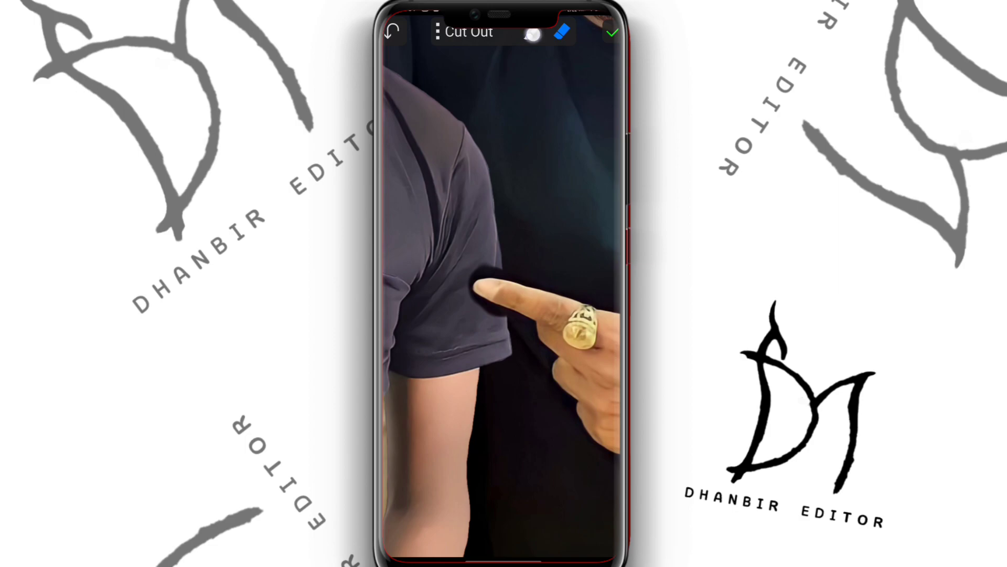
left_click(531, 32)
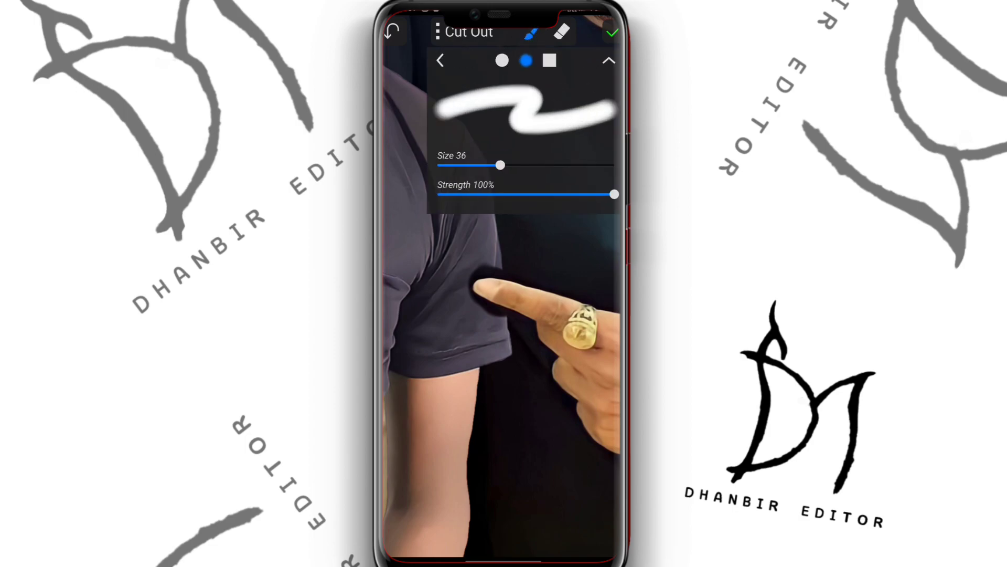
left_click_drag(500, 165, 484, 165)
scroll(514, 281, "up", 5)
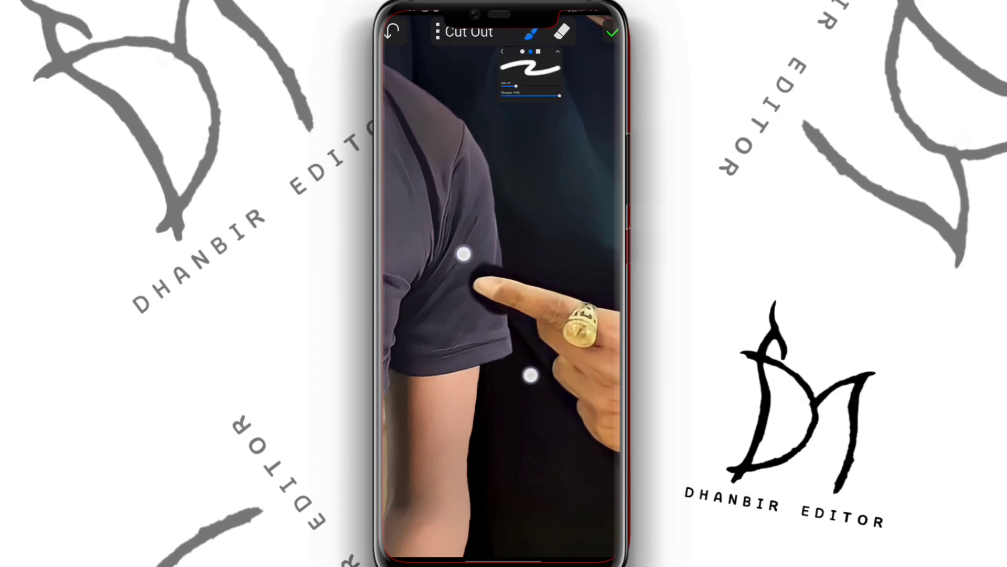
scroll(514, 281, "up", 3)
mouse_move(564, 279)
left_mouse_down()
mouse_move(549, 302)
mouse_move(488, 299)
mouse_move(481, 263)
mouse_move(562, 242)
mouse_move(532, 263)
mouse_move(546, 162)
mouse_move(522, 224)
mouse_move(541, 217)
mouse_move(515, 195)
mouse_move(535, 166)
mouse_move(463, 272)
mouse_move(488, 243)
mouse_move(461, 225)
mouse_move(428, 274)
mouse_move(461, 207)
mouse_move(417, 369)
mouse_move(456, 407)
mouse_move(472, 394)
mouse_move(488, 398)
mouse_move(506, 320)
mouse_move(539, 341)
mouse_move(512, 386)
mouse_move(551, 387)
mouse_move(427, 292)
mouse_move(582, 360)
mouse_move(530, 377)
mouse_move(537, 392)
mouse_move(475, 364)
mouse_move(474, 378)
left_mouse_up()
- Brush the area below the finger and across the dark shirt
left_click_drag(435, 220, 519, 308)
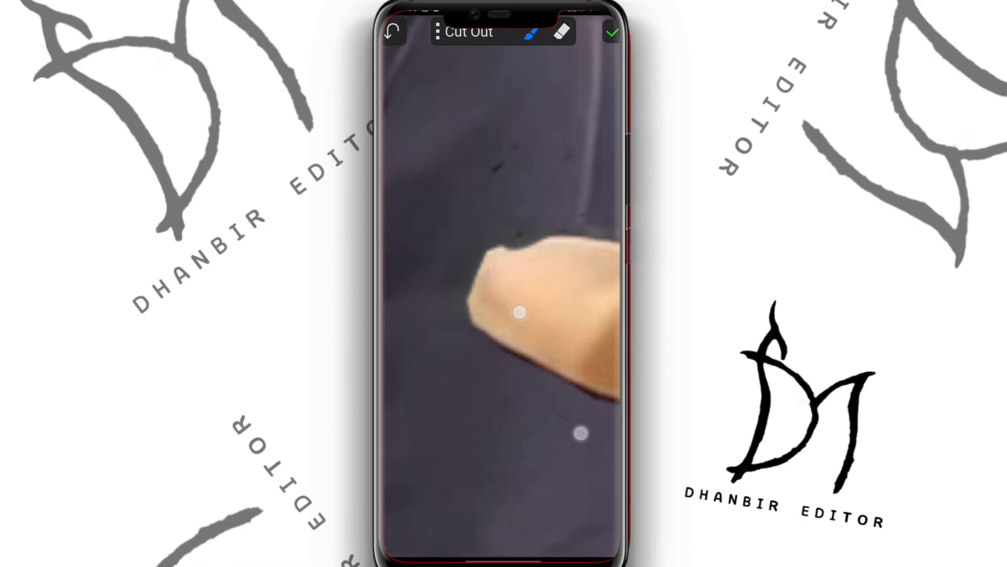
left_click_drag(502, 357, 589, 396)
left_click_drag(483, 273, 409, 220)
mouse_move(484, 338)
left_mouse_down()
mouse_move(549, 355)
mouse_move(510, 361)
left_mouse_up()
left_click_drag(479, 251, 553, 304)
mouse_move(461, 325)
left_mouse_down()
mouse_move(521, 259)
mouse_move(496, 153)
left_mouse_up()
- Erase the unwanted area around the finger, then bring up the layer's effects list
left_click(561, 31)
mouse_move(552, 285)
left_mouse_down()
mouse_move(540, 299)
mouse_move(547, 289)
mouse_move(490, 286)
left_mouse_up()
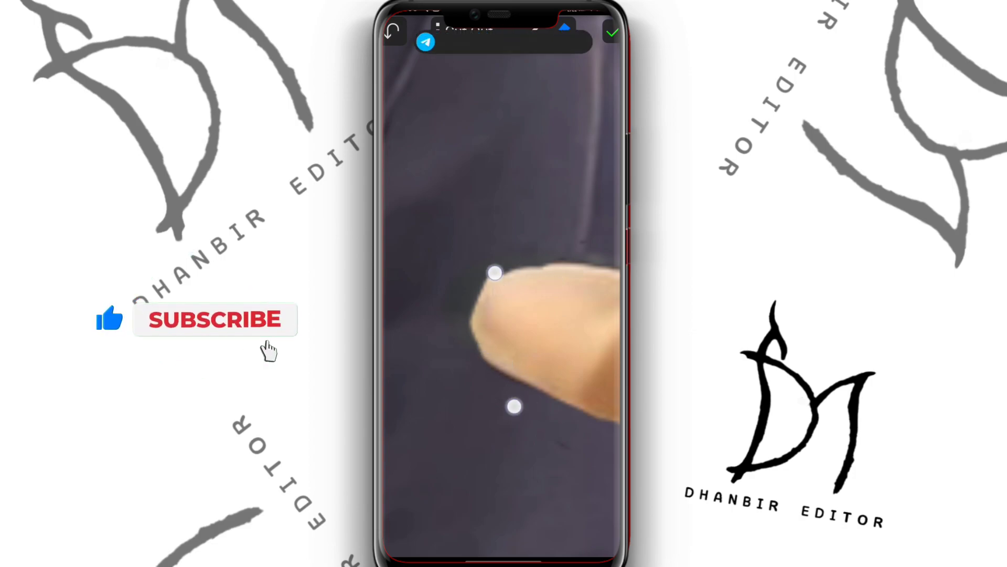
scroll(504, 341, "up", 2)
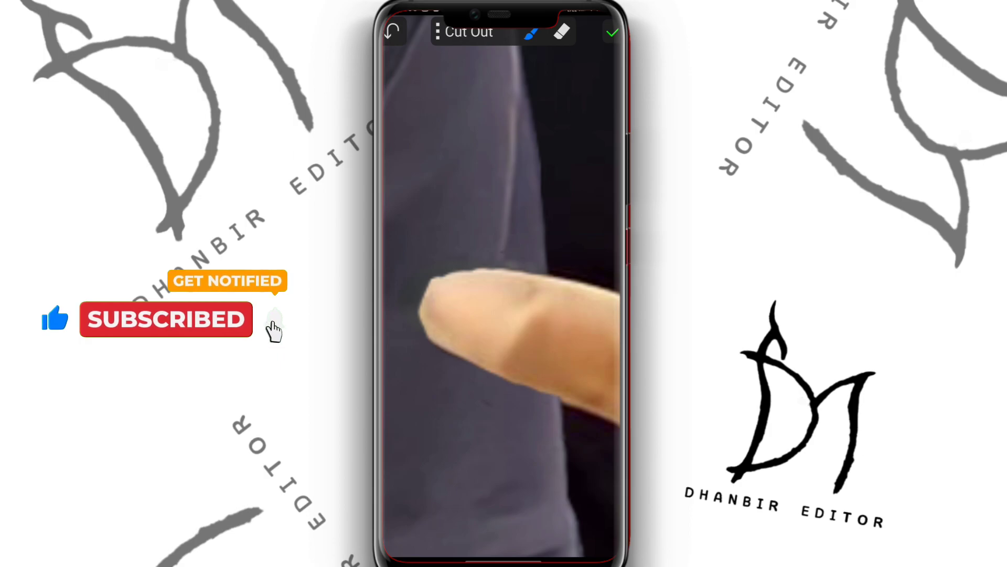
scroll(530, 289, "down", 3)
scroll(503, 294, "down", 2)
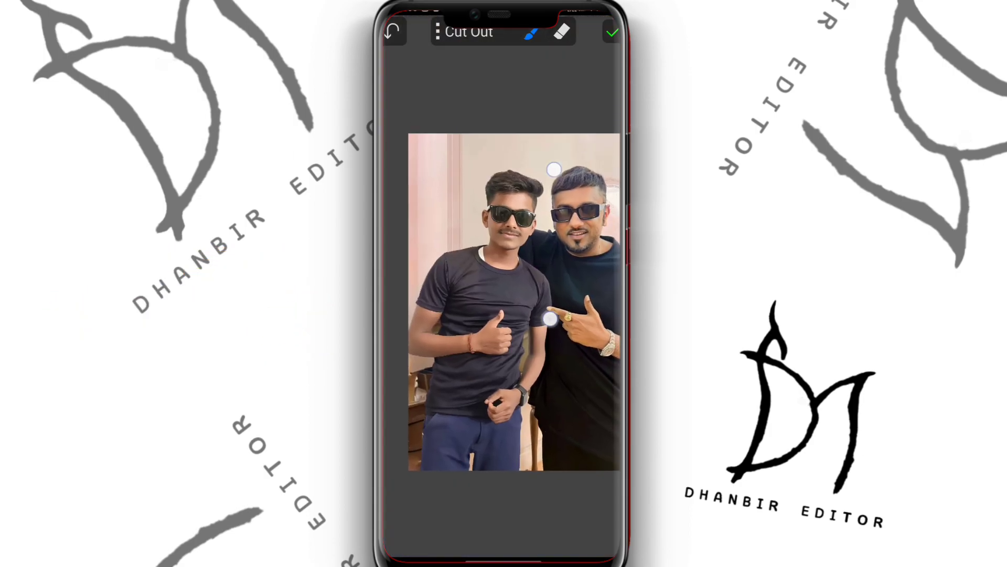
scroll(551, 244, "up", 3)
scroll(524, 272, "up", 3)
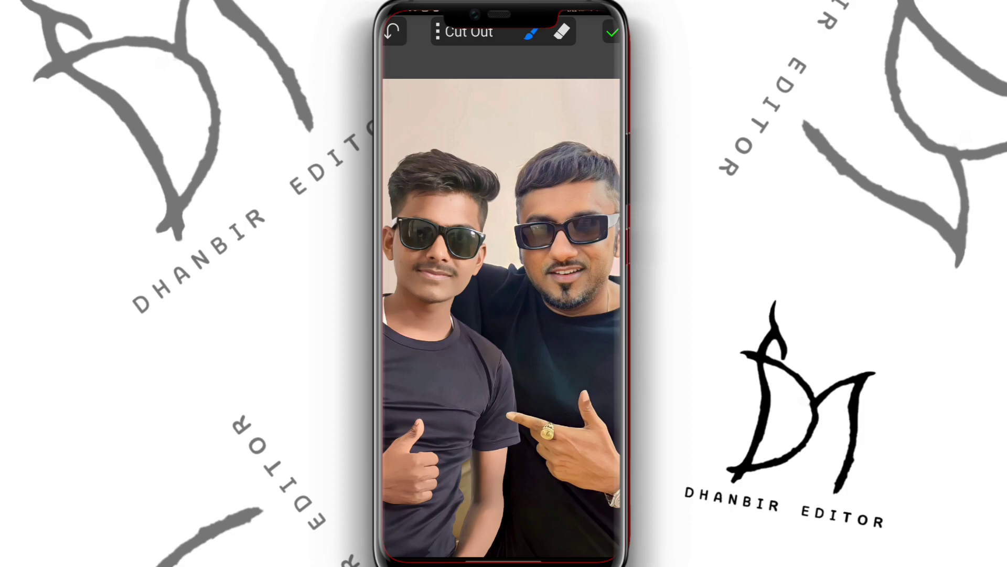
left_click(438, 32)
left_click(465, 134)
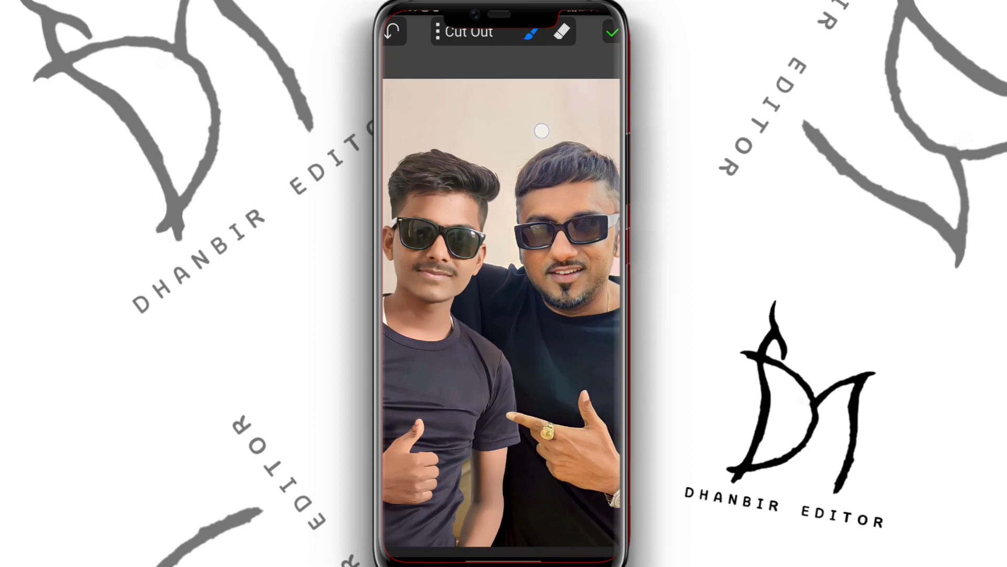
- Apply an RGB colour adjustment to the layer with red set to about +1
left_click(486, 292)
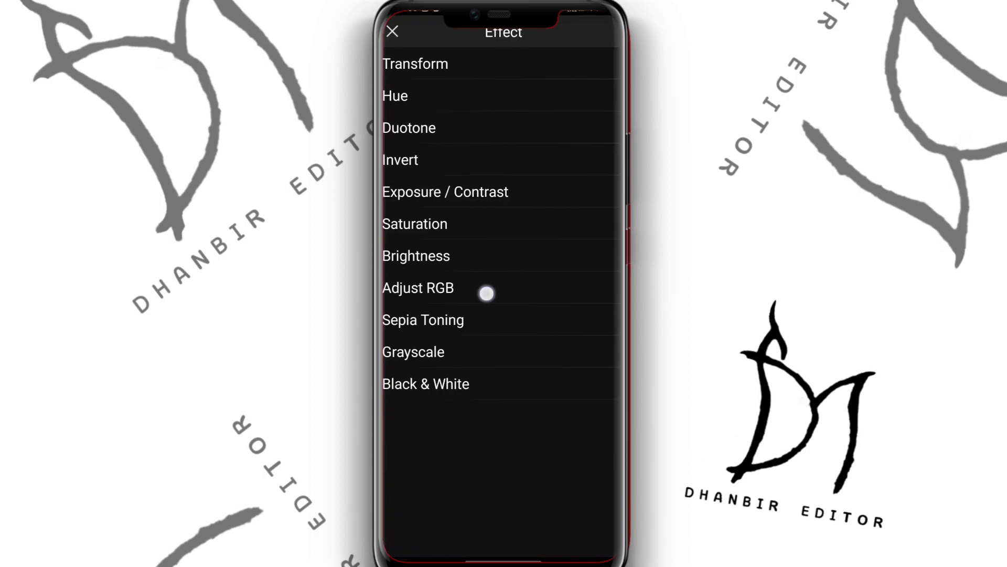
left_click(475, 304)
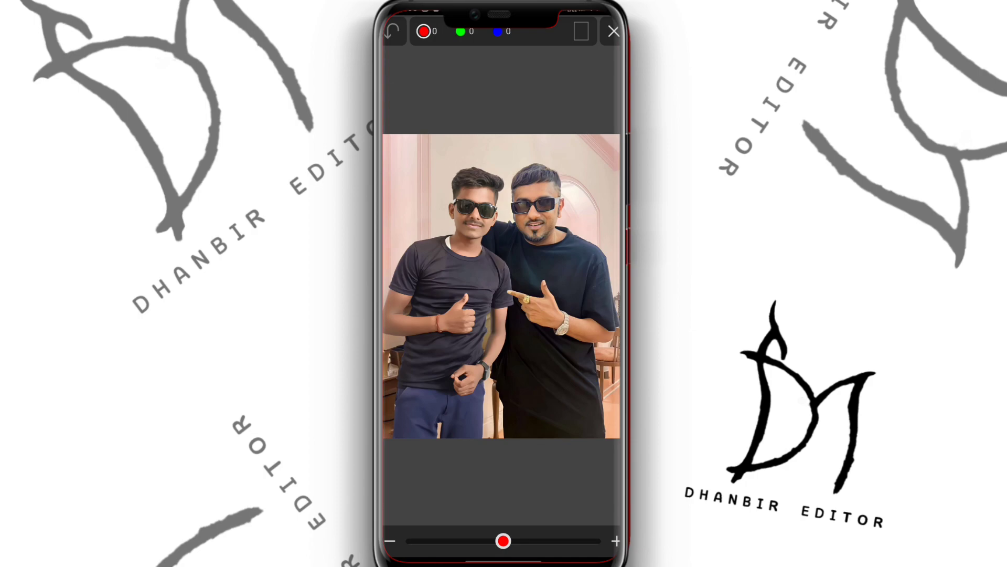
left_click_drag(503, 541, 499, 541)
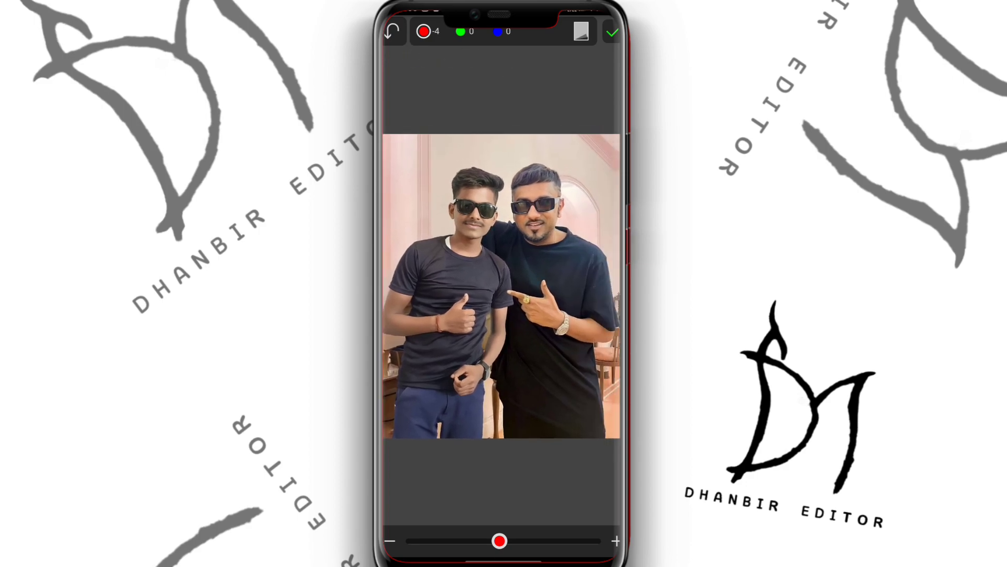
left_click_drag(500, 556, 501, 556)
left_click(612, 32)
- Finish the cut-out and answer the Save Cutout prompt
scroll(519, 236, "down", 5)
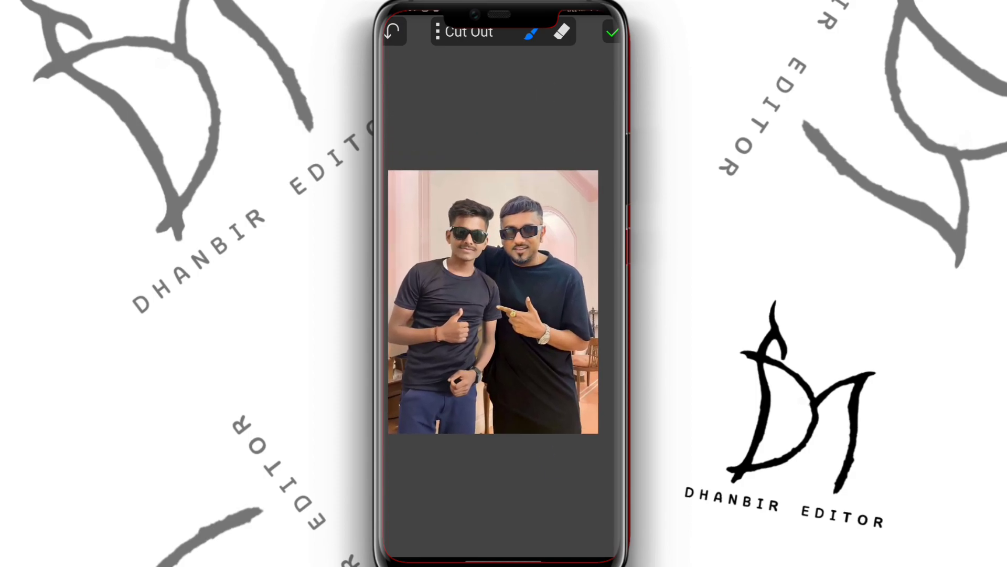
left_click(612, 33)
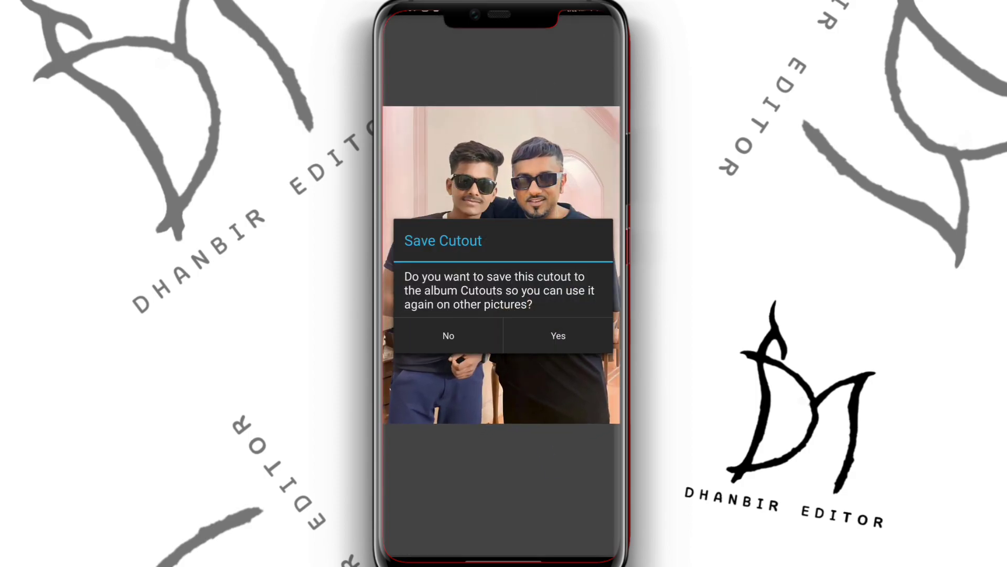
left_click(450, 332)
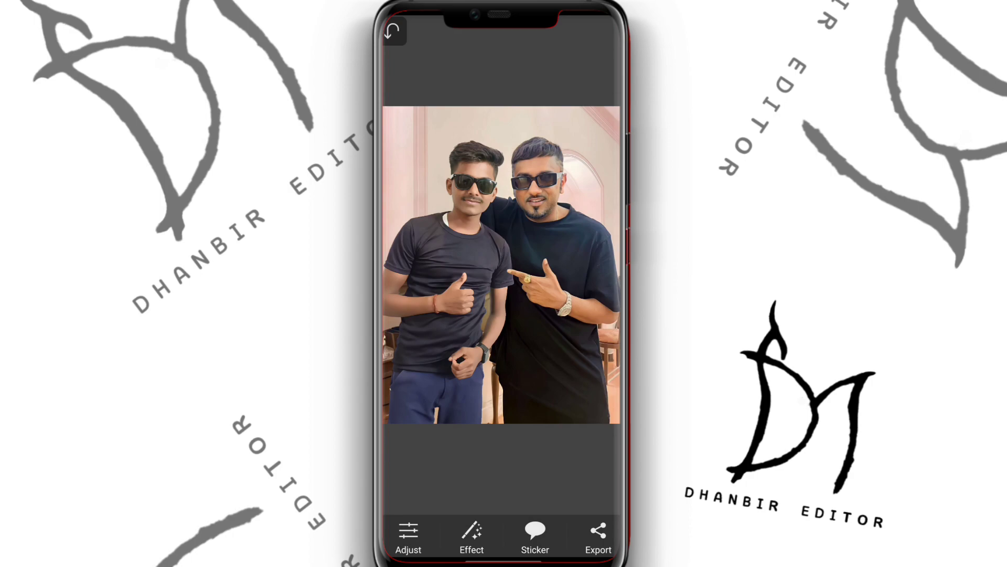
scroll(493, 259, "up", 5)
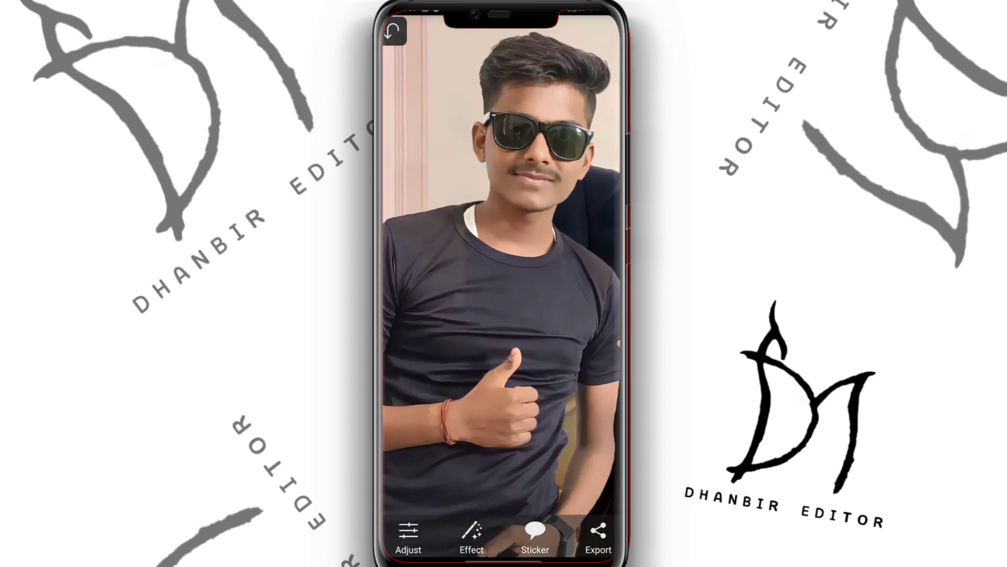
scroll(530, 378, "down", 5)
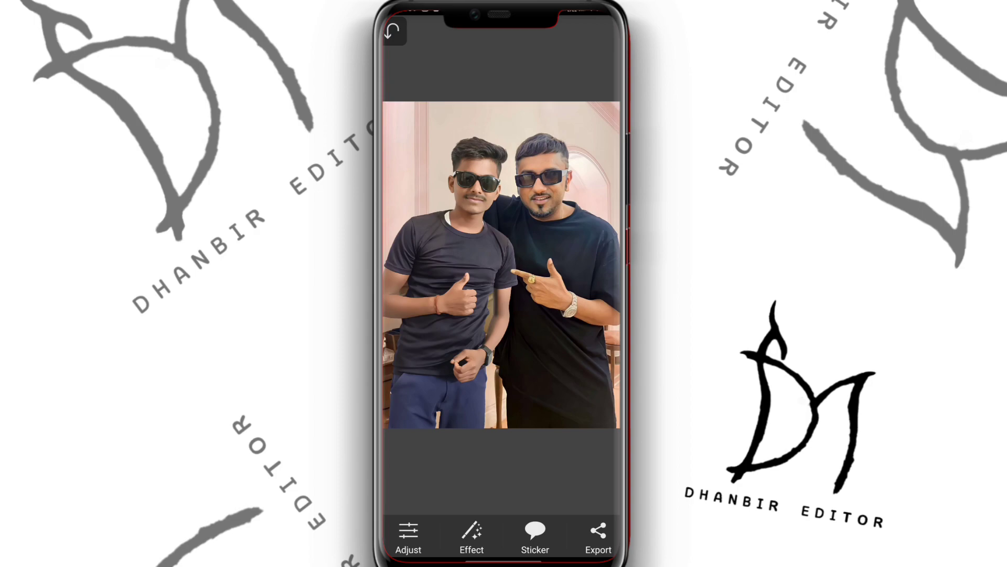
scroll(542, 241, "down", 3)
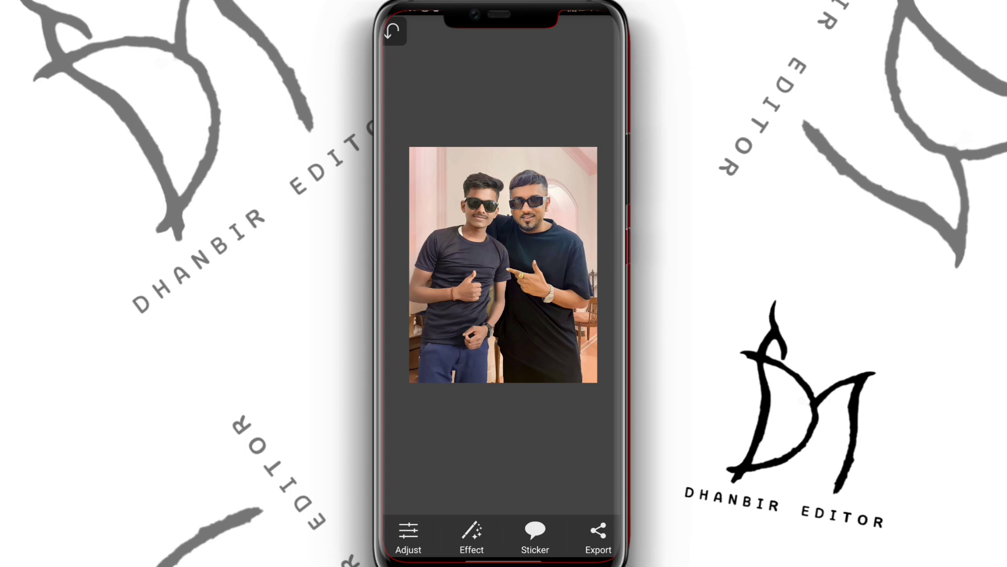
scroll(548, 264, "up", 3)
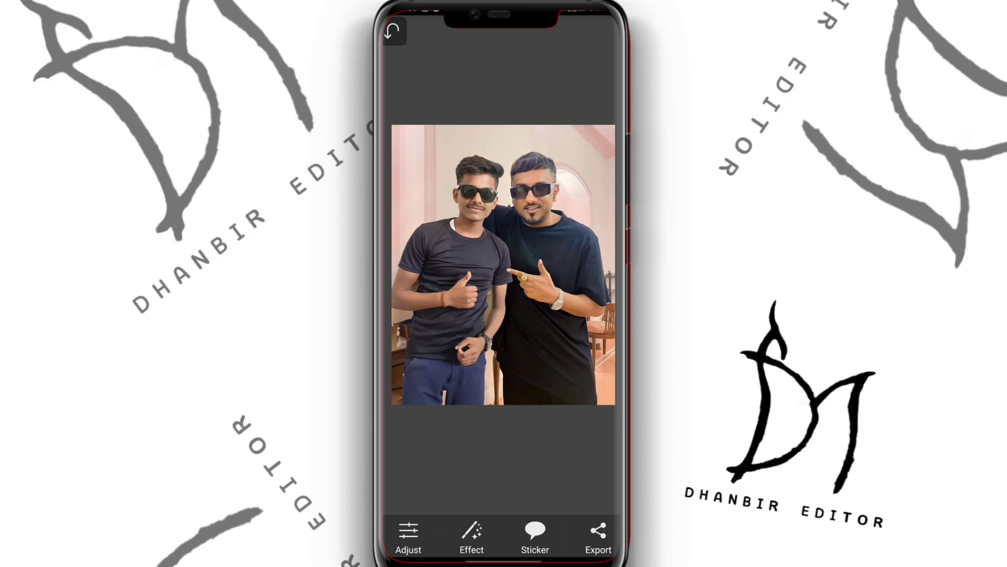
- Insert the two-men photo again as a new layer and accept its crop
left_click(472, 535)
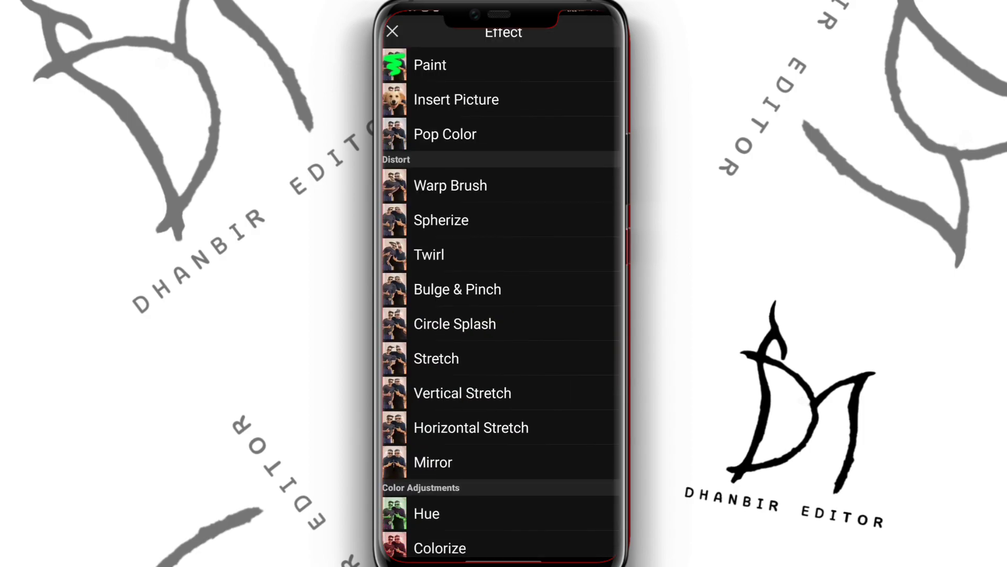
left_click(539, 103)
left_click(415, 194)
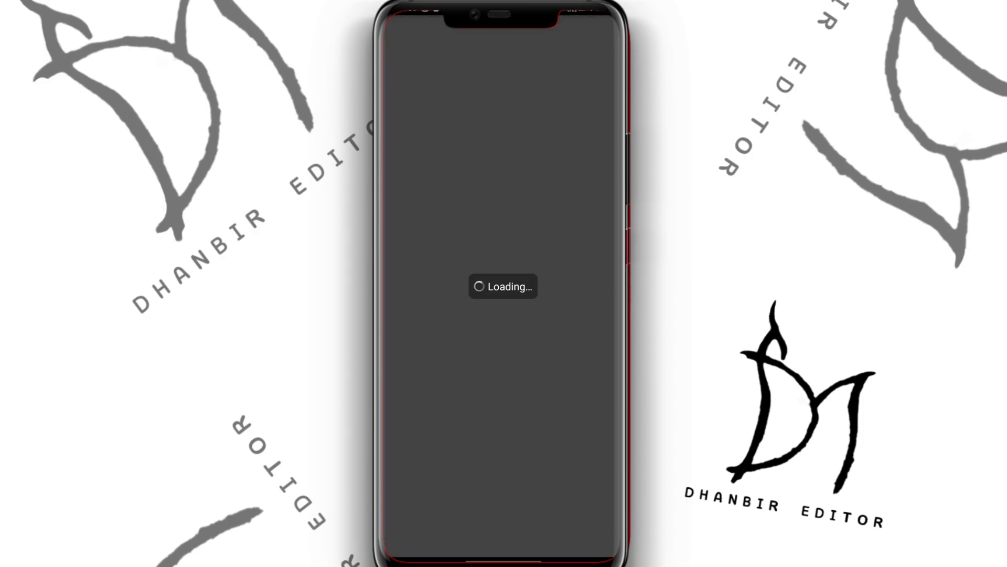
left_click(613, 33)
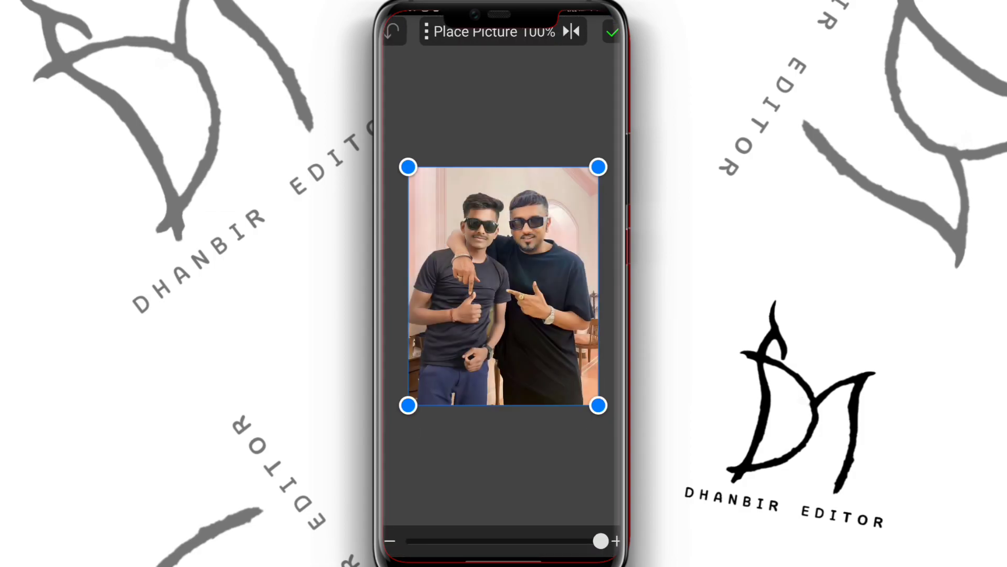
- Place the inserted photo, confirm the cut-out, and dismiss the Save Cutout prompt
scroll(525, 288, "up", 10)
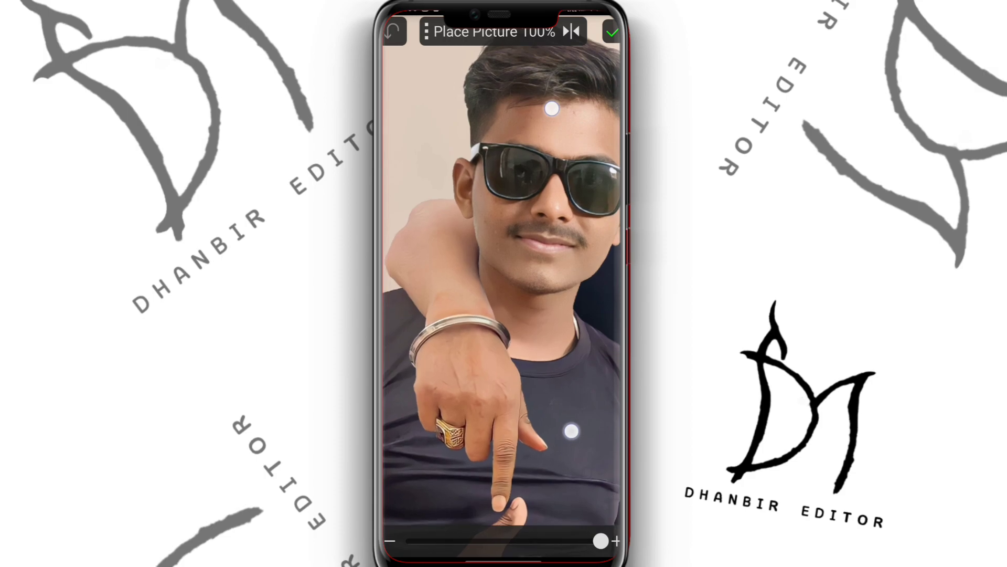
scroll(501, 288, "down", 10)
scroll(496, 270, "down", 10)
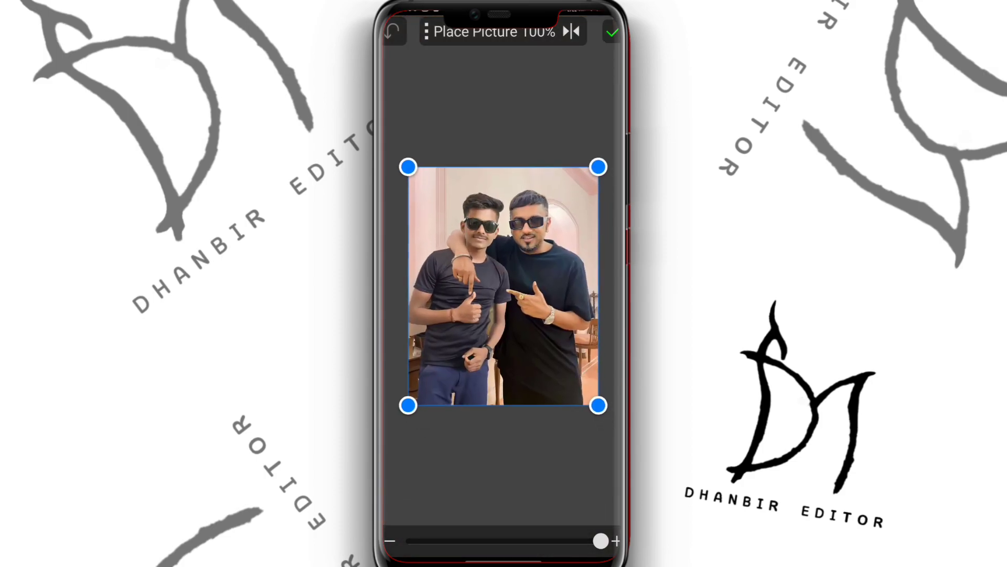
left_click(613, 33)
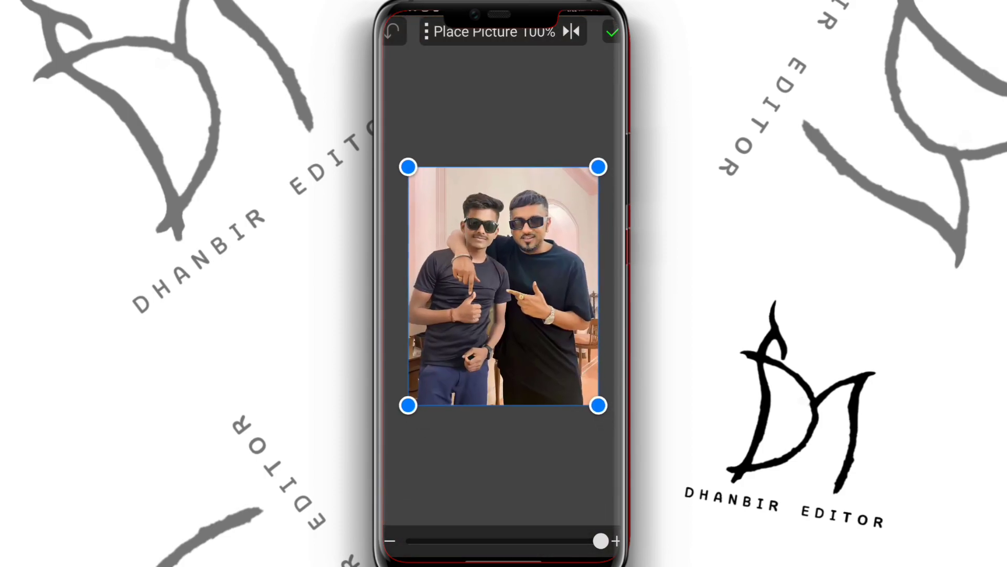
left_click(612, 33)
left_click(448, 335)
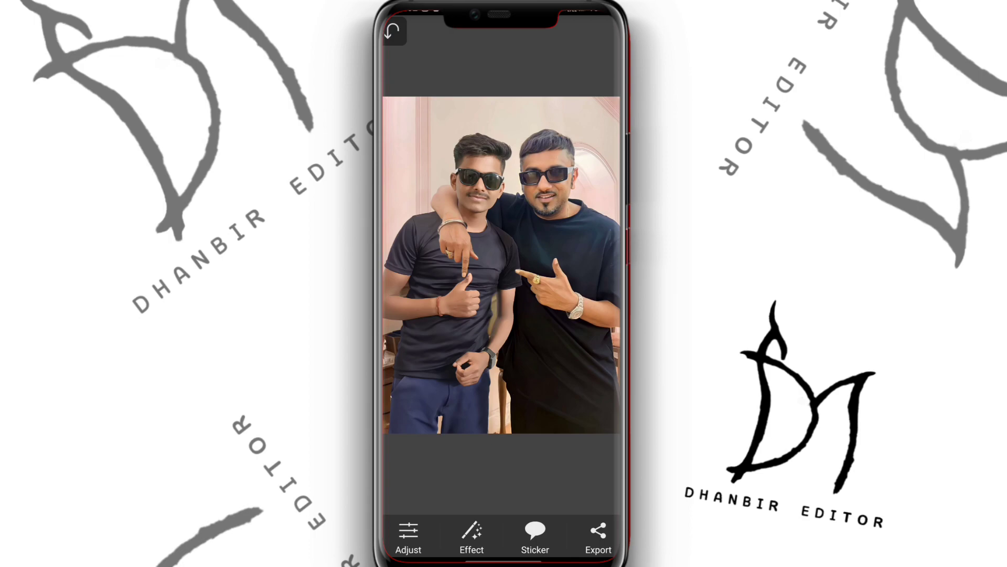
- Browse the composite's export share list, then close it and return to the home screen
left_click(608, 531)
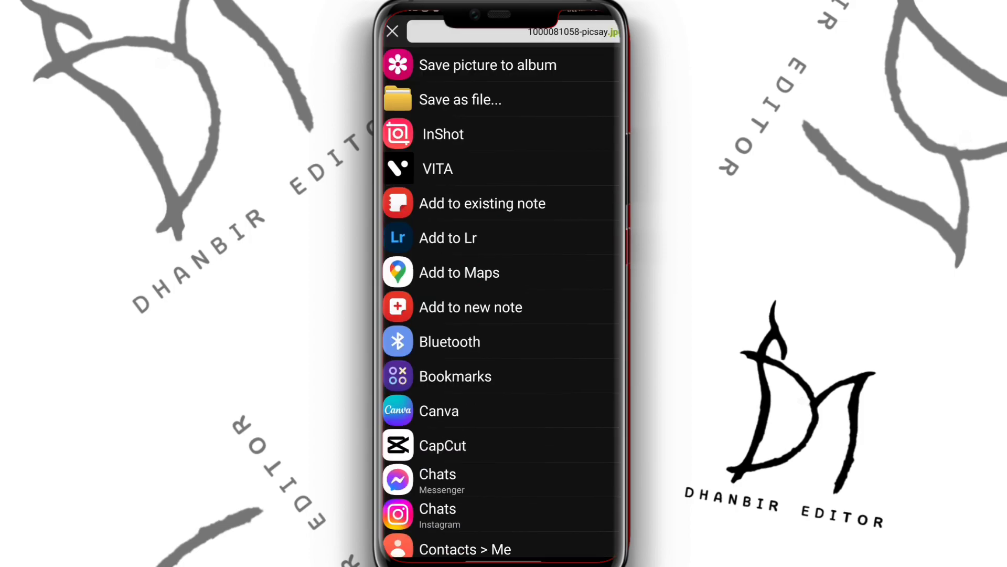
left_click_drag(587, 67, 566, 287)
left_click(488, 241)
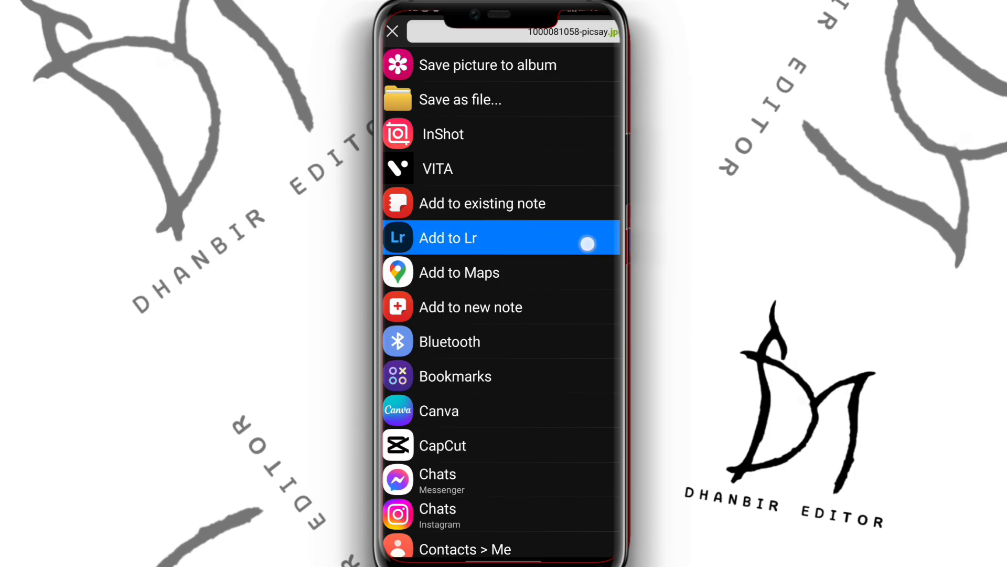
left_click_drag(588, 243, 612, 165)
left_click(524, 542)
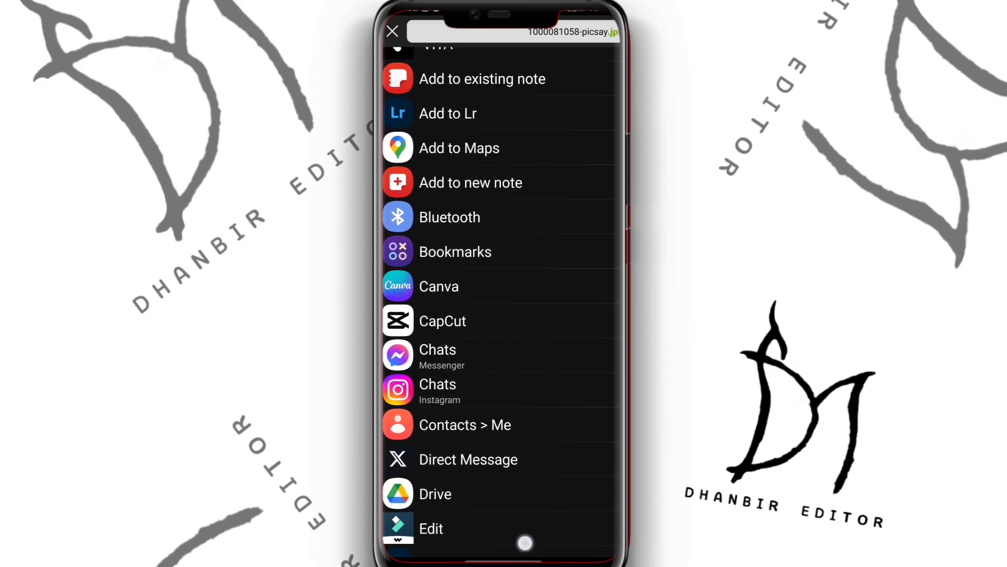
left_click(551, 417)
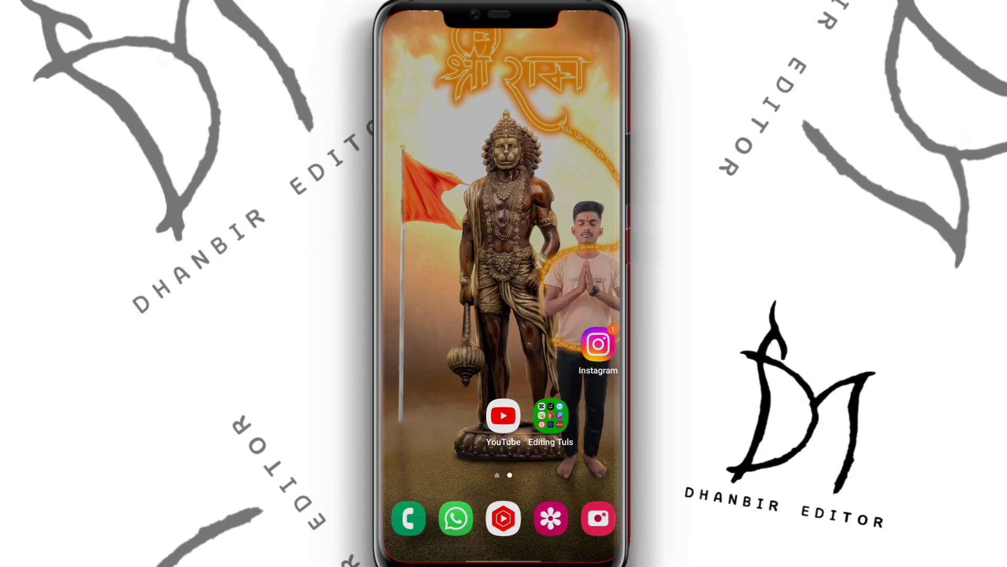
- Open the Gallery from the dock and view the two-men composite full screen
left_click(551, 518)
left_click(610, 218)
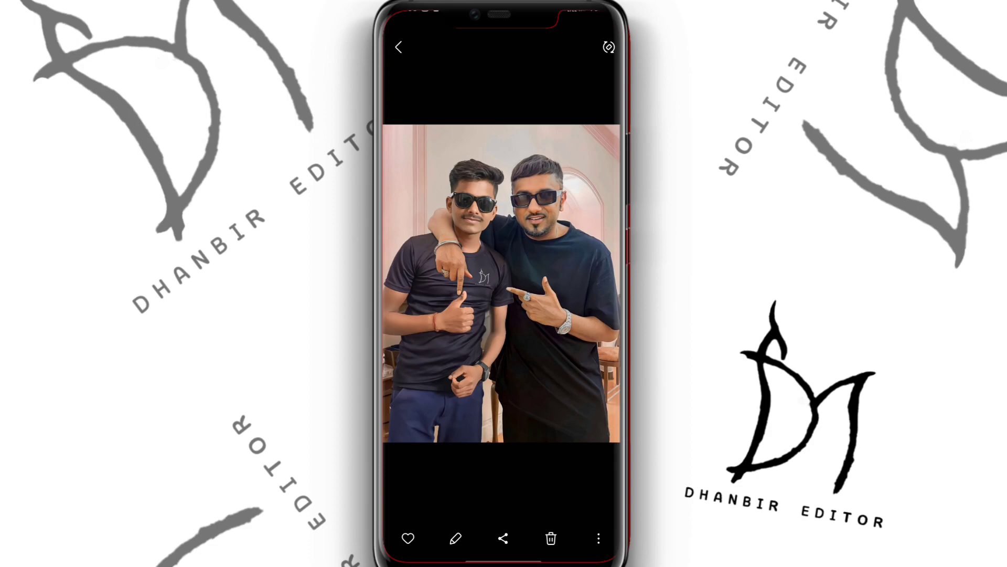
left_click(581, 501)
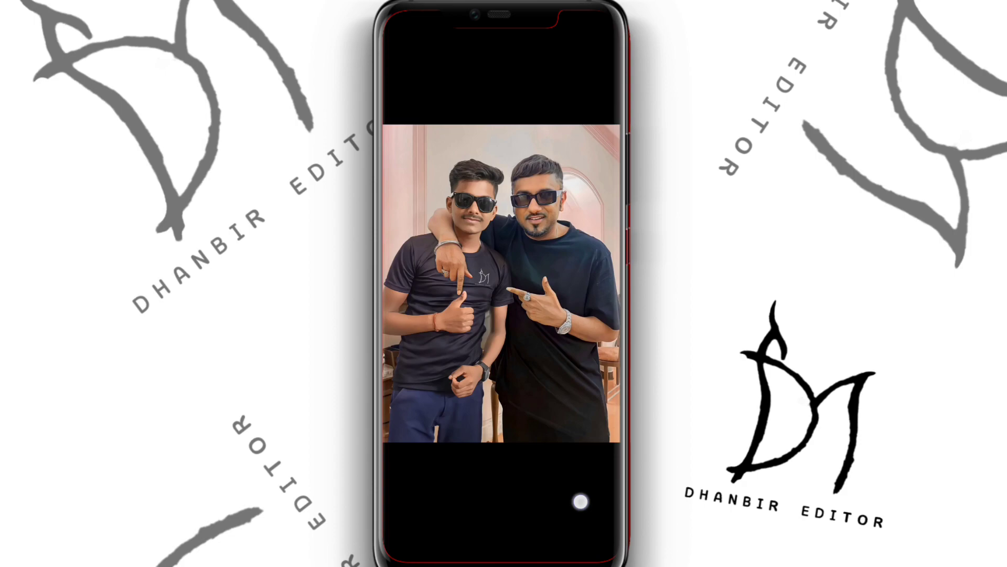
left_click(580, 501)
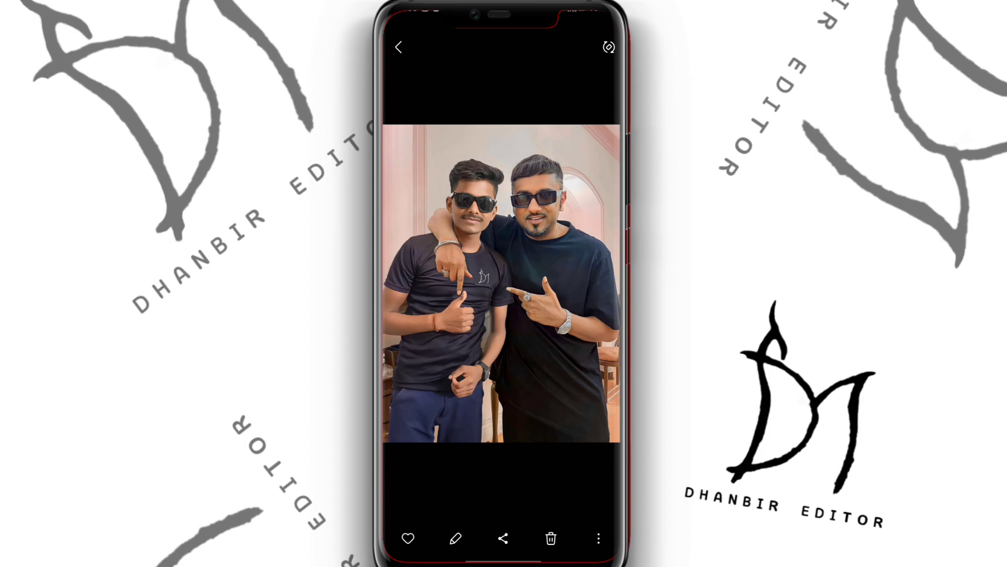
left_click(574, 229)
left_click(553, 530)
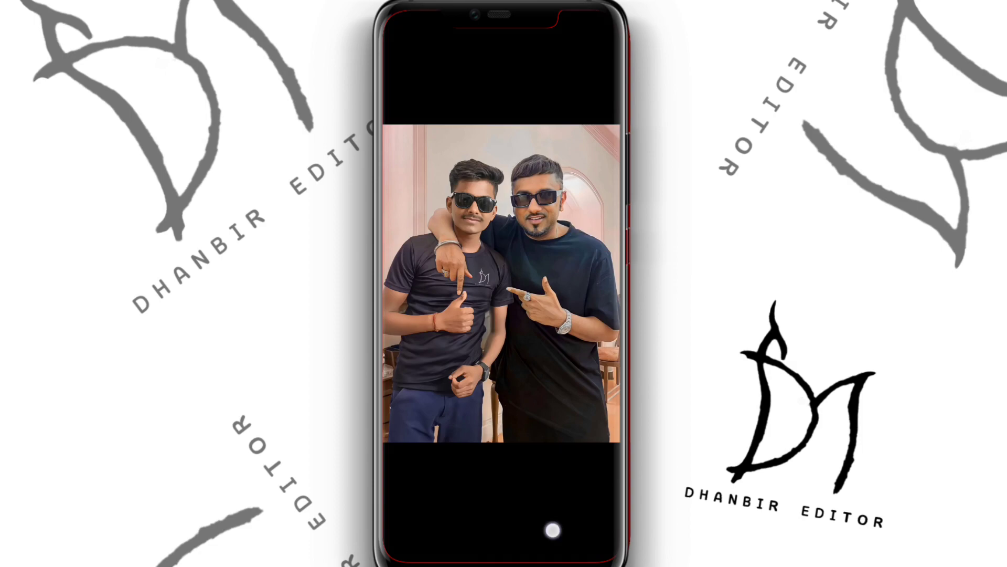
left_click(553, 530)
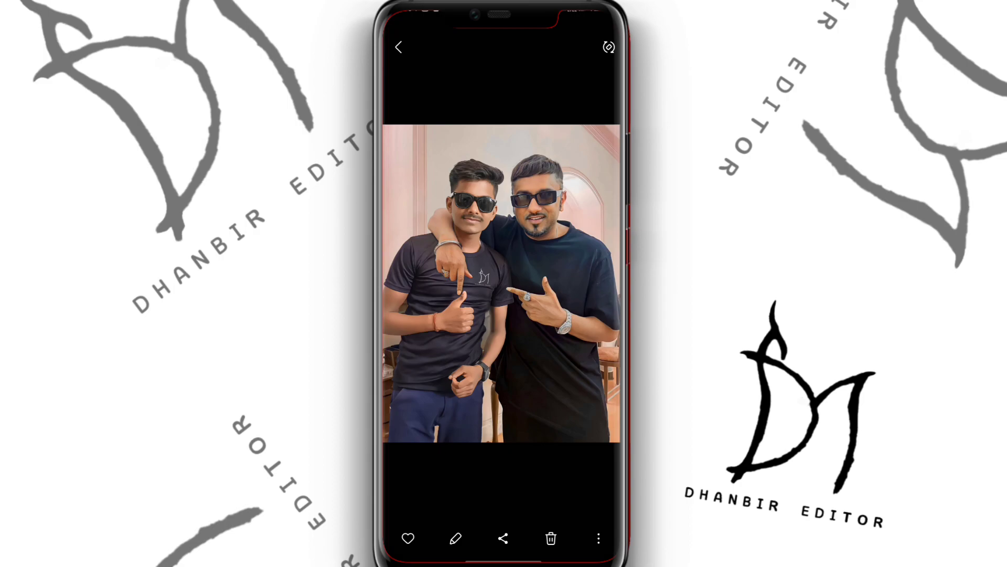